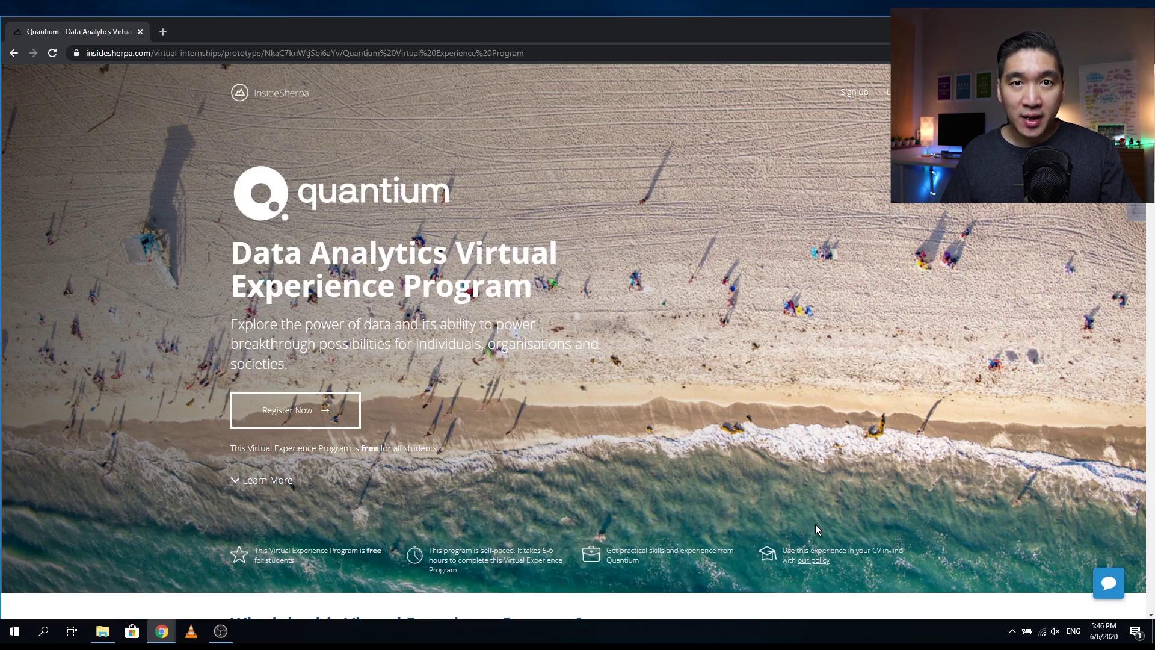
{"action": "scroll", "coordinate": [811, 426], "scroll_direction": "down", "scroll_amount": 1}
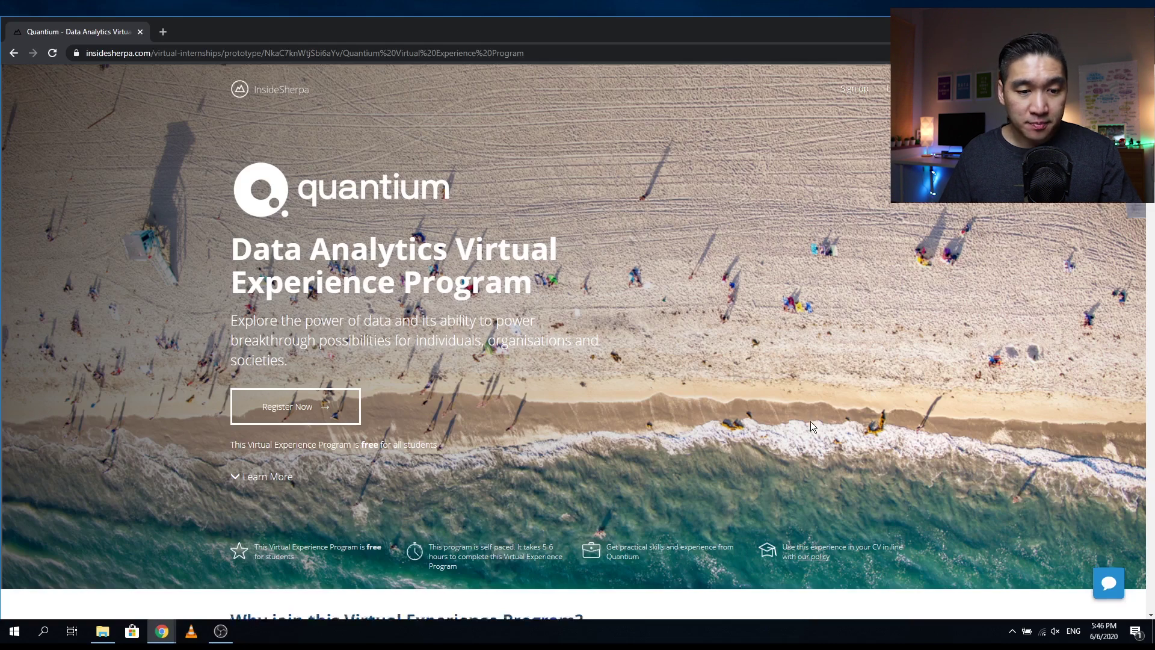
{"action": "scroll", "coordinate": [810, 422], "scroll_direction": "down", "scroll_amount": 5}
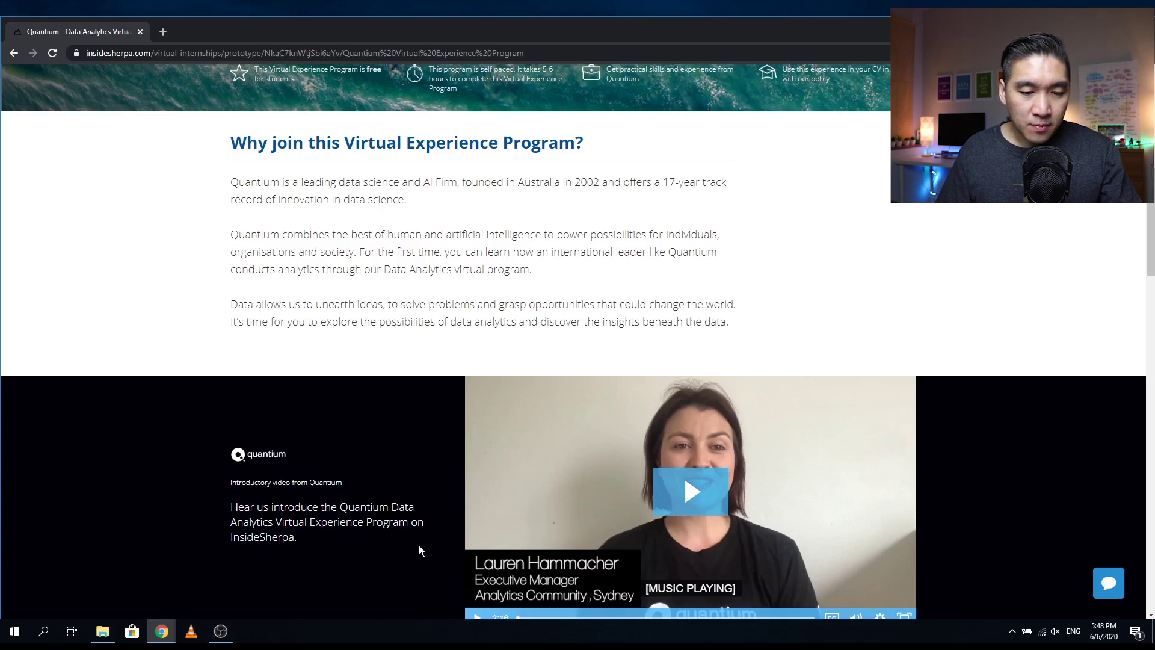
{"action": "scroll", "coordinate": [419, 545], "scroll_direction": "down", "scroll_amount": 2}
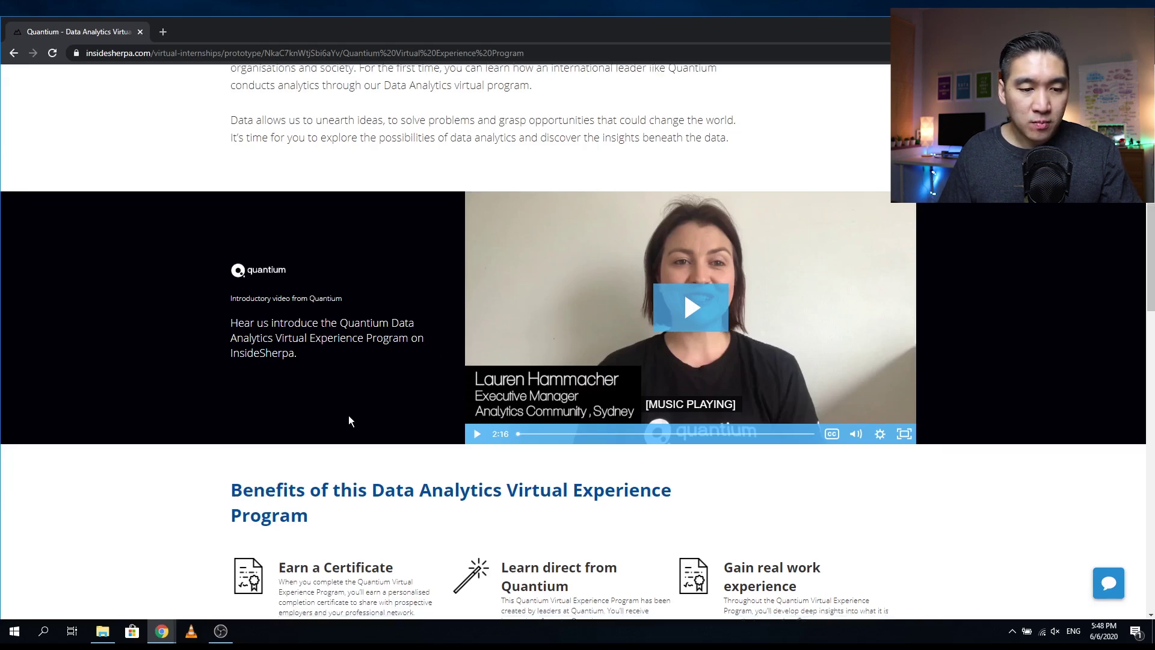
{"action": "scroll", "coordinate": [769, 393], "scroll_direction": "down", "scroll_amount": 6}
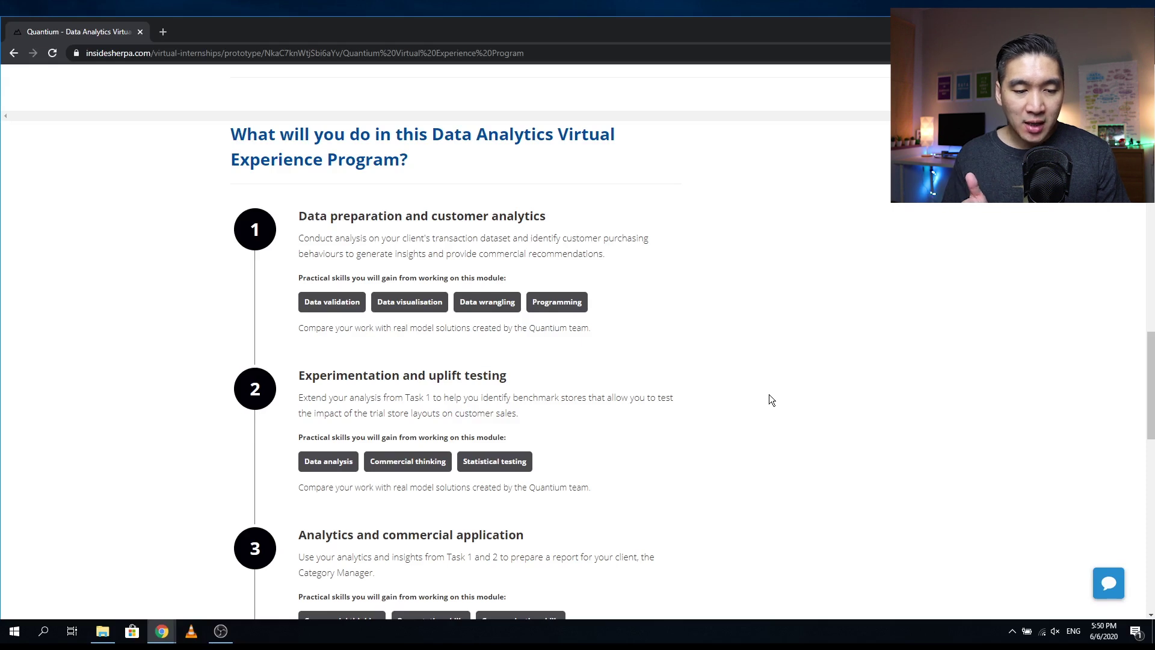
{"action": "scroll", "coordinate": [769, 394], "scroll_direction": "down", "scroll_amount": 1}
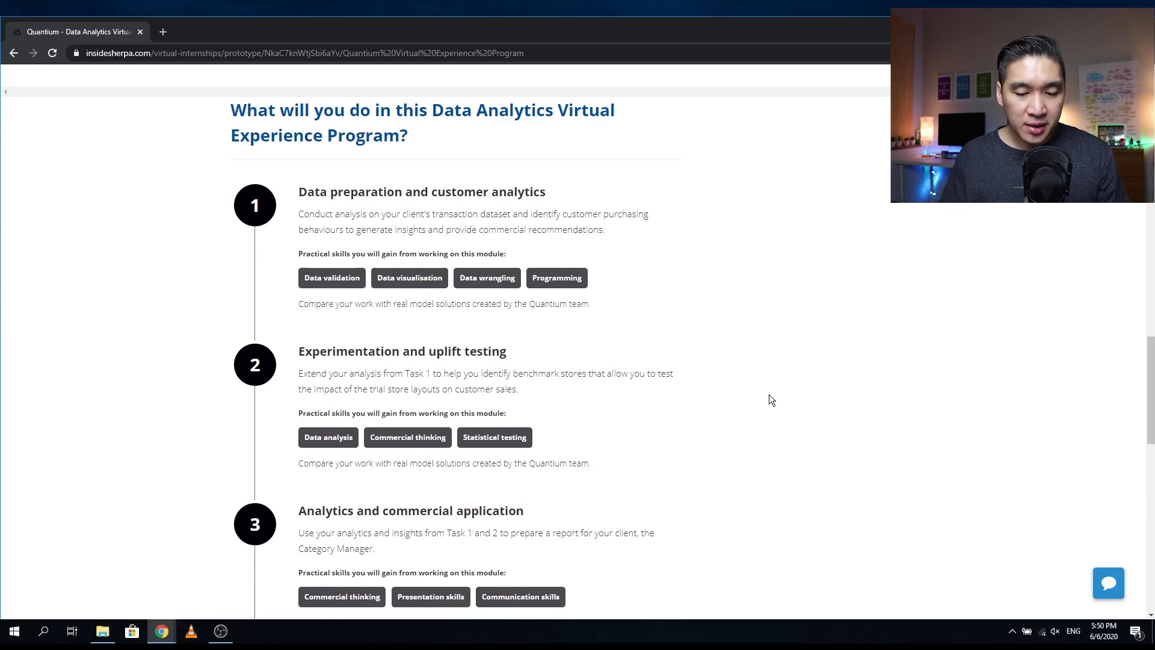
{"action": "scroll", "coordinate": [768, 395], "scroll_direction": "down", "scroll_amount": 2}
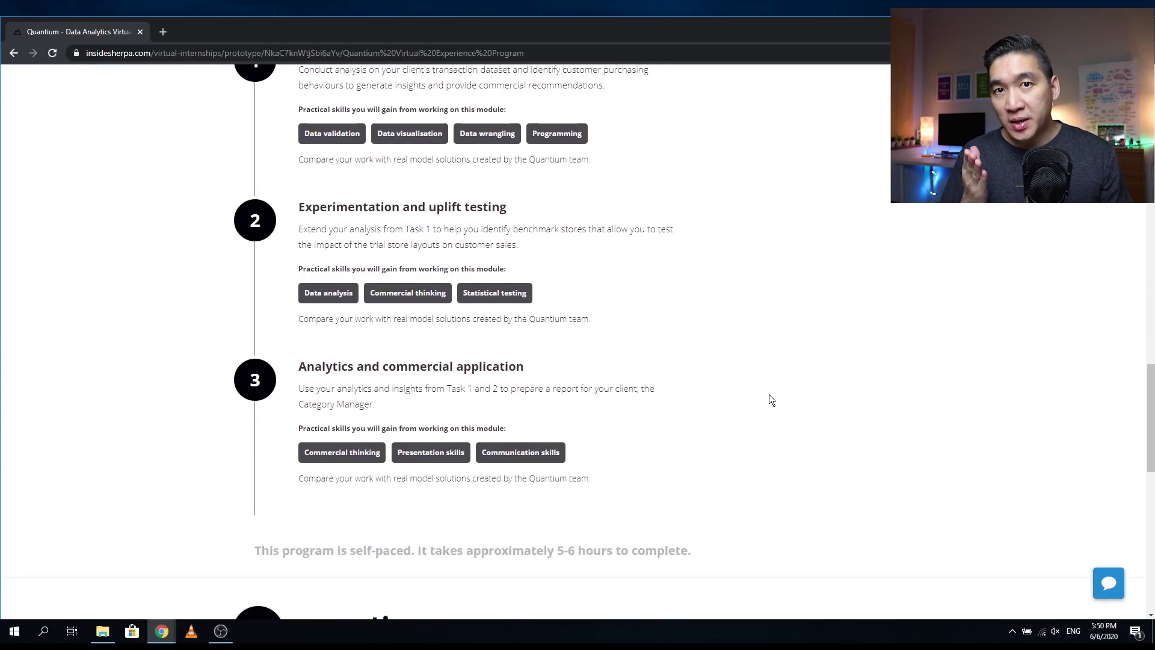